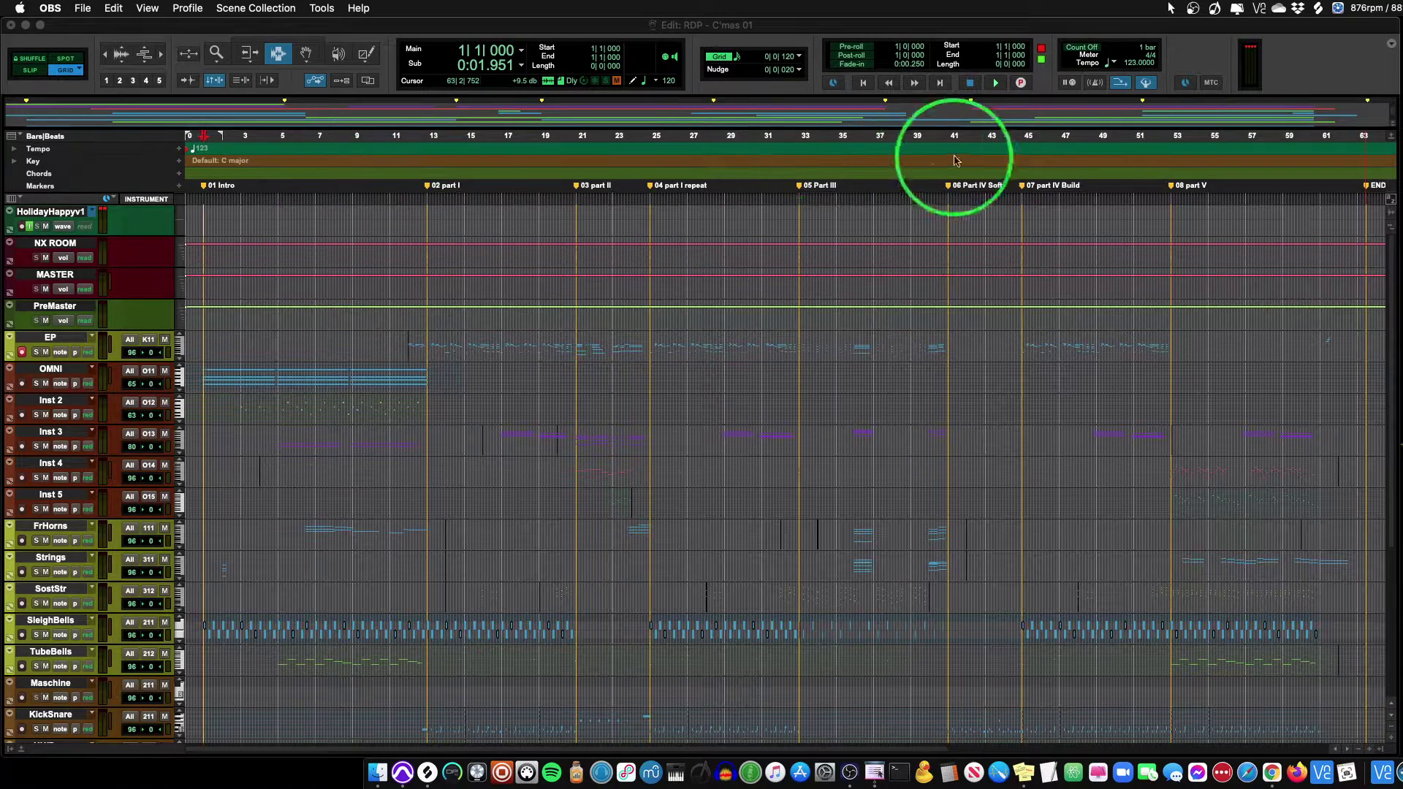
# Place the edit cursor on the marker just before 01 Intro, at 0|4|840, to check the music's start time
pyautogui.click(1293, 75)
pyautogui.press('super+bracketleft')
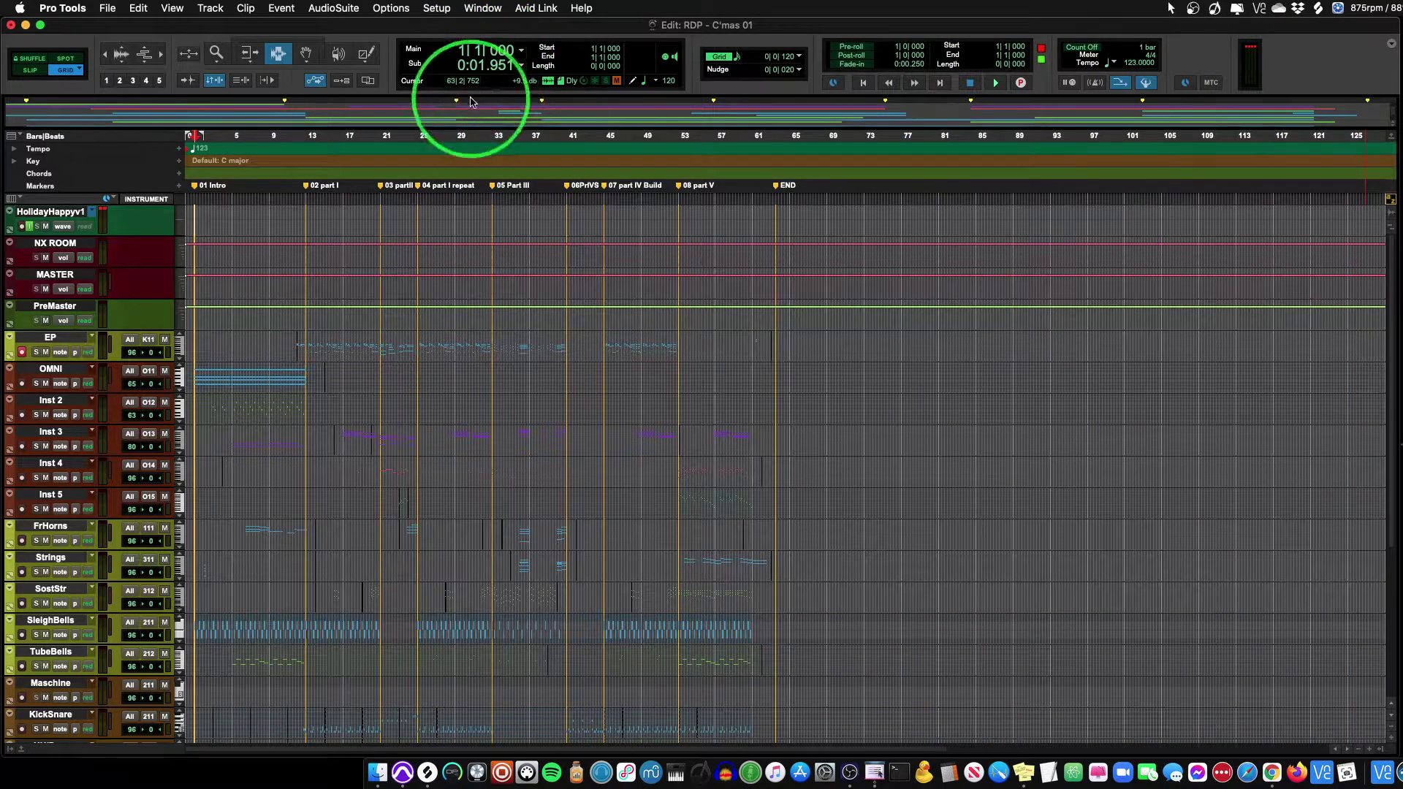
pyautogui.press('super+bracketleft')
pyautogui.press('super+bracketright')
pyautogui.press('super+bracketright')
pyautogui.press('super+bracketright')
pyautogui.press('super+bracketright')
pyautogui.press('super+bracketright')
pyautogui.press('super+bracketright')
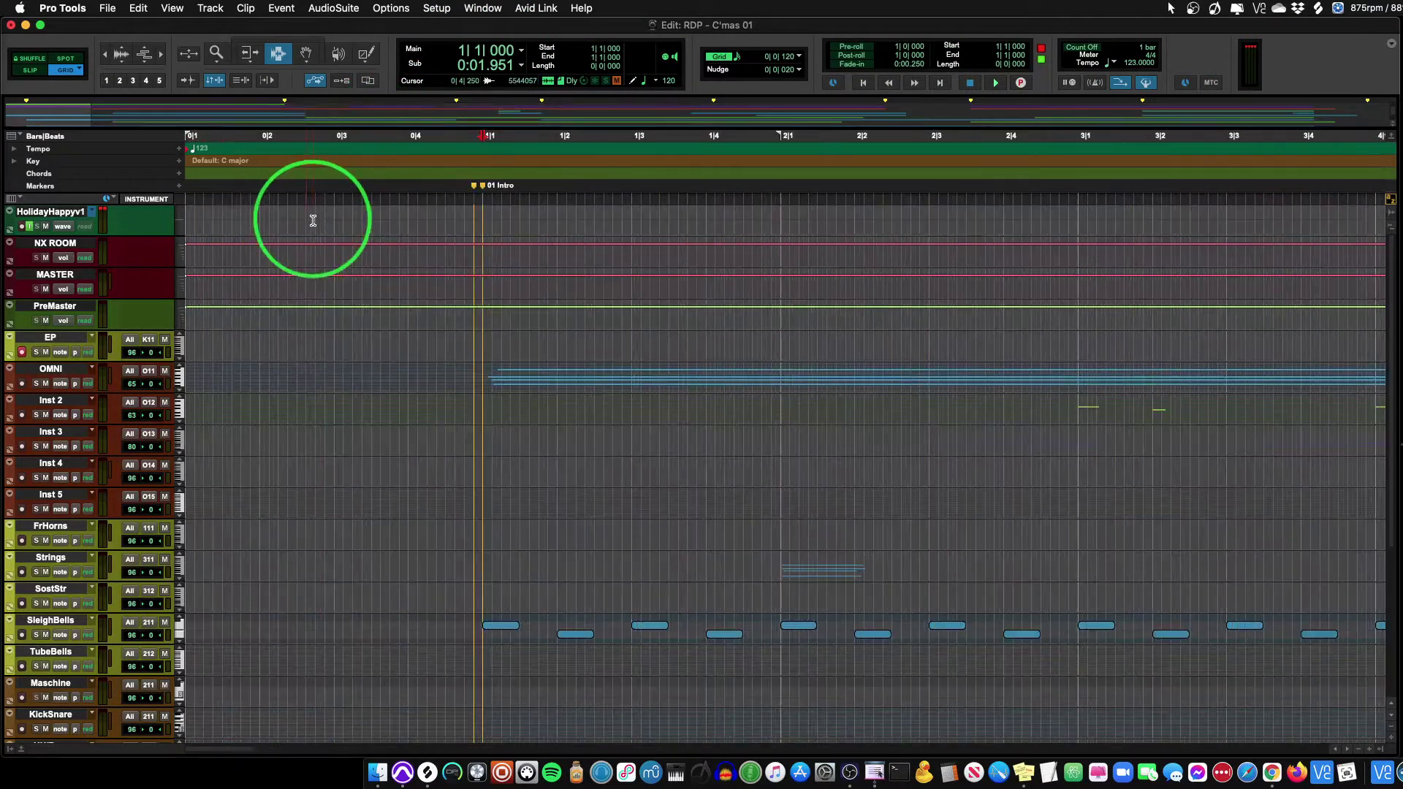
pyautogui.click(473, 224)
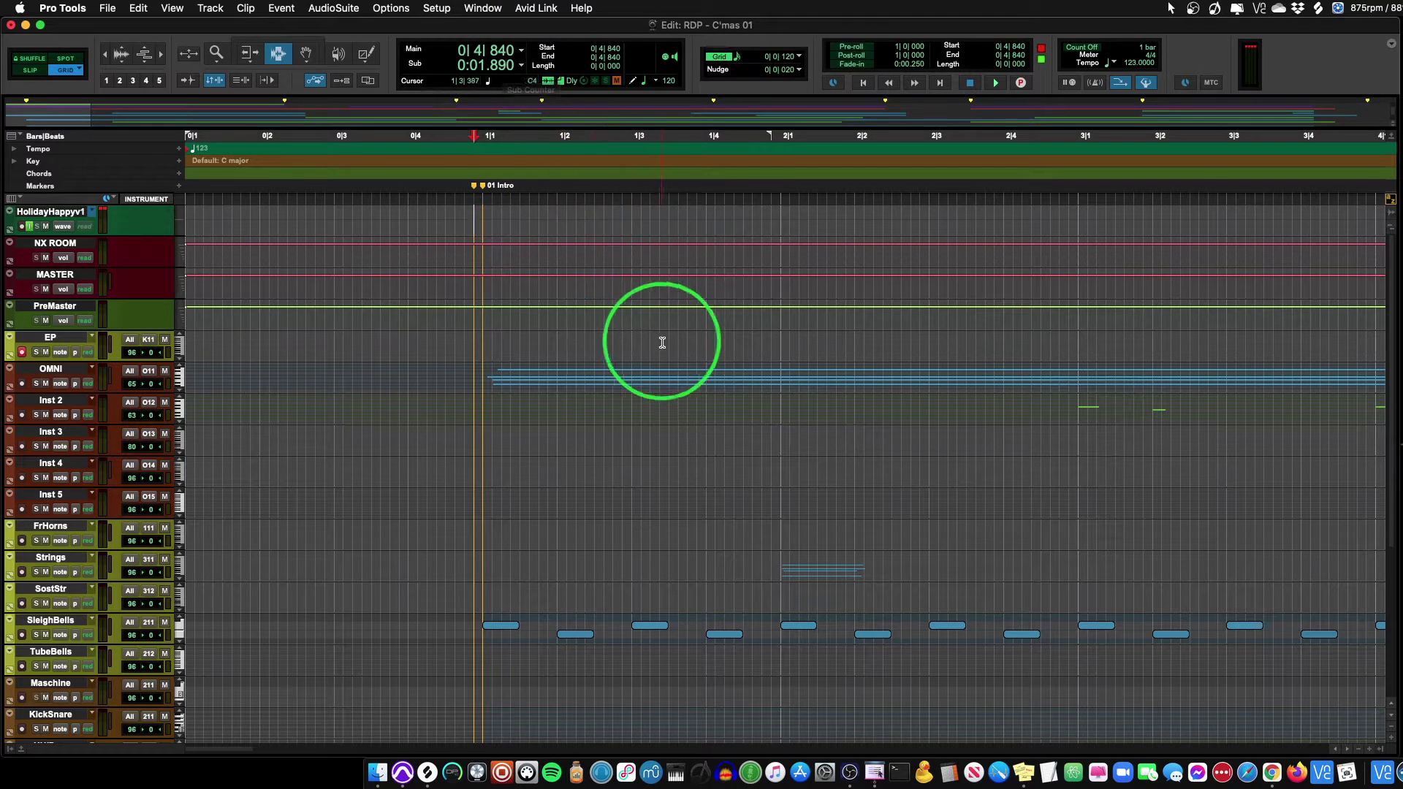
# Place the edit cursor at the END marker and examine the end of the arrangement up close
pyautogui.press('t')
pyautogui.press('r')
pyautogui.press('r')
pyautogui.press('r')
pyautogui.press('r')
pyautogui.press('r')
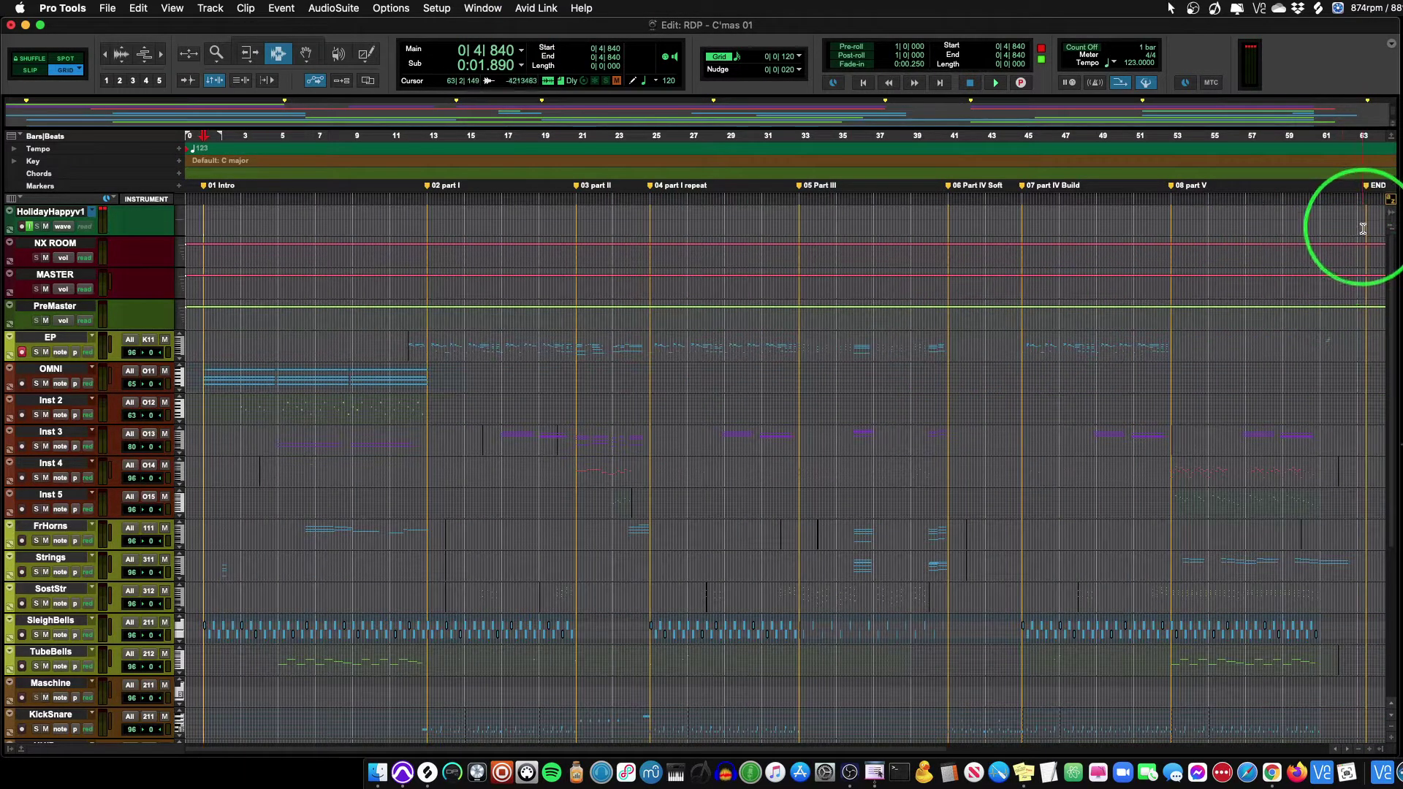
pyautogui.click(1368, 224)
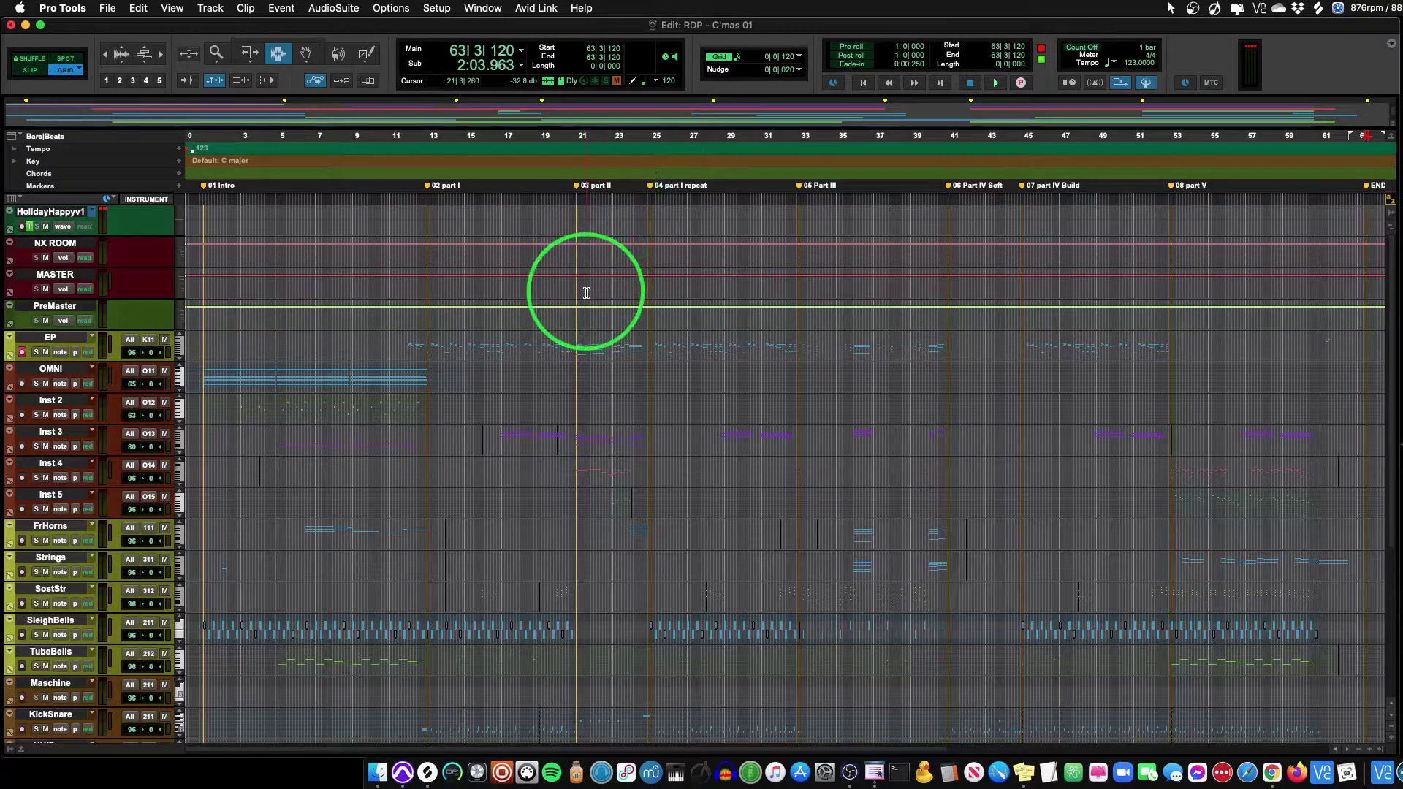
pyautogui.press('r')
pyautogui.press('t')
pyautogui.press('t')
pyautogui.press('t')
pyautogui.press('t')
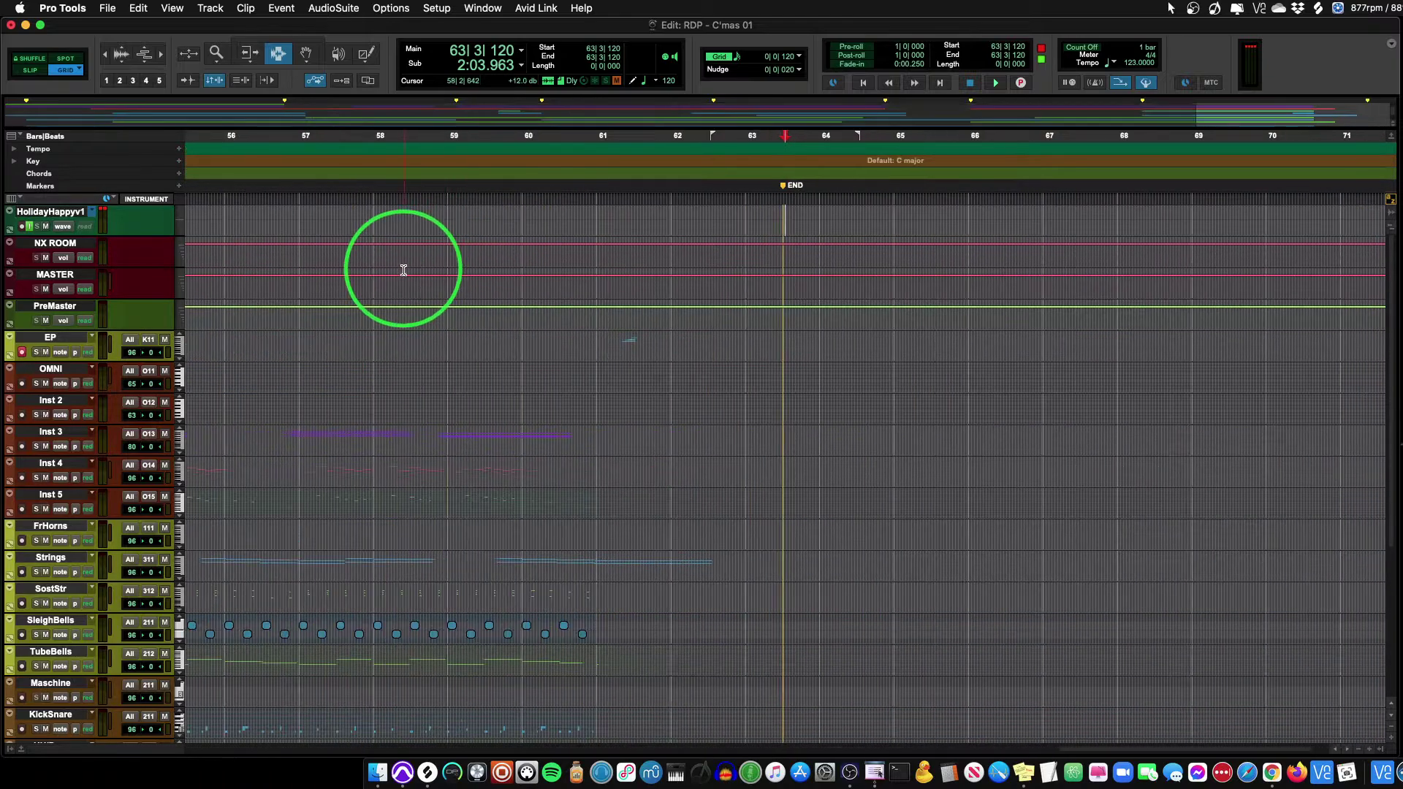
# Return the edit cursor to the start marker at 0|4|840 and switch the sub counter to Timecode
pyautogui.press('Return')
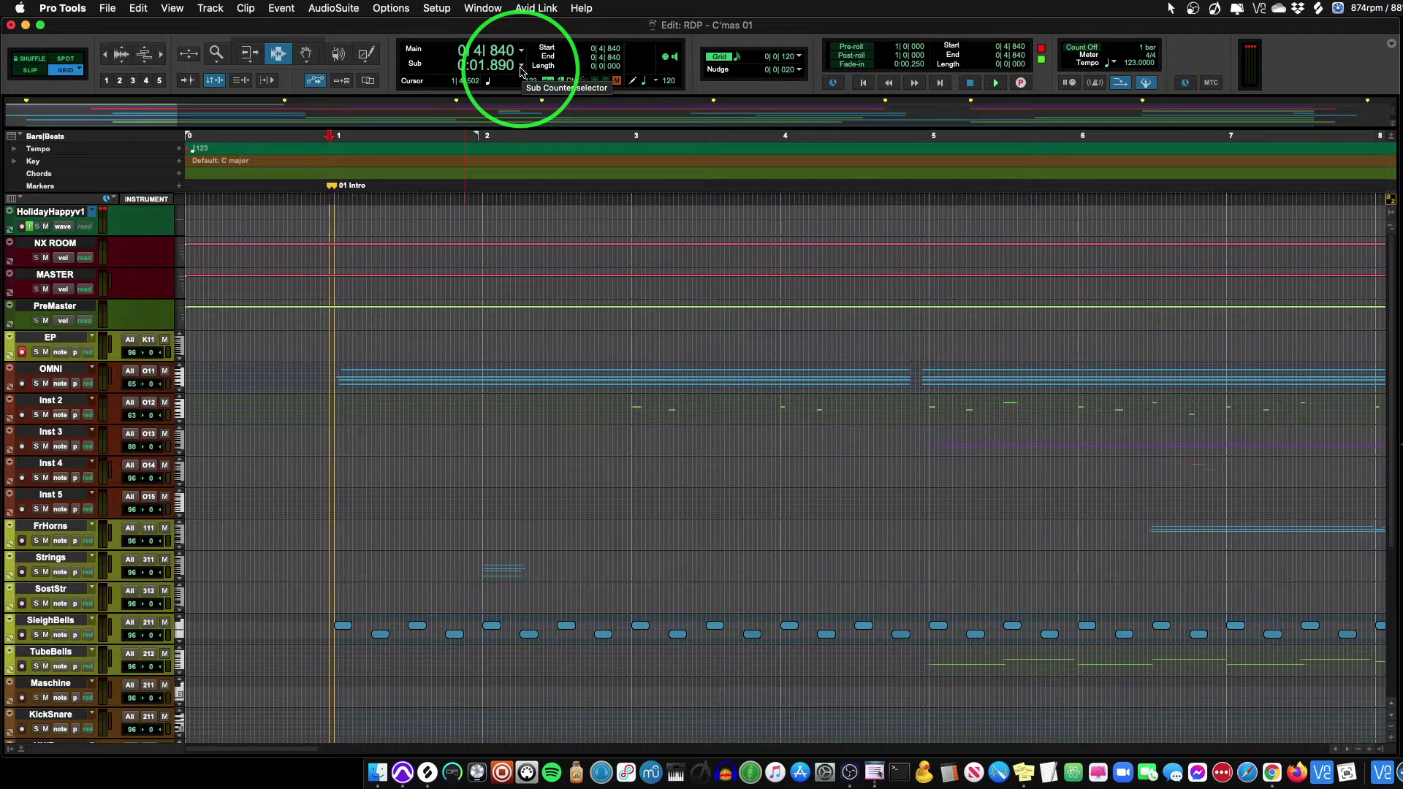
pyautogui.click(521, 69)
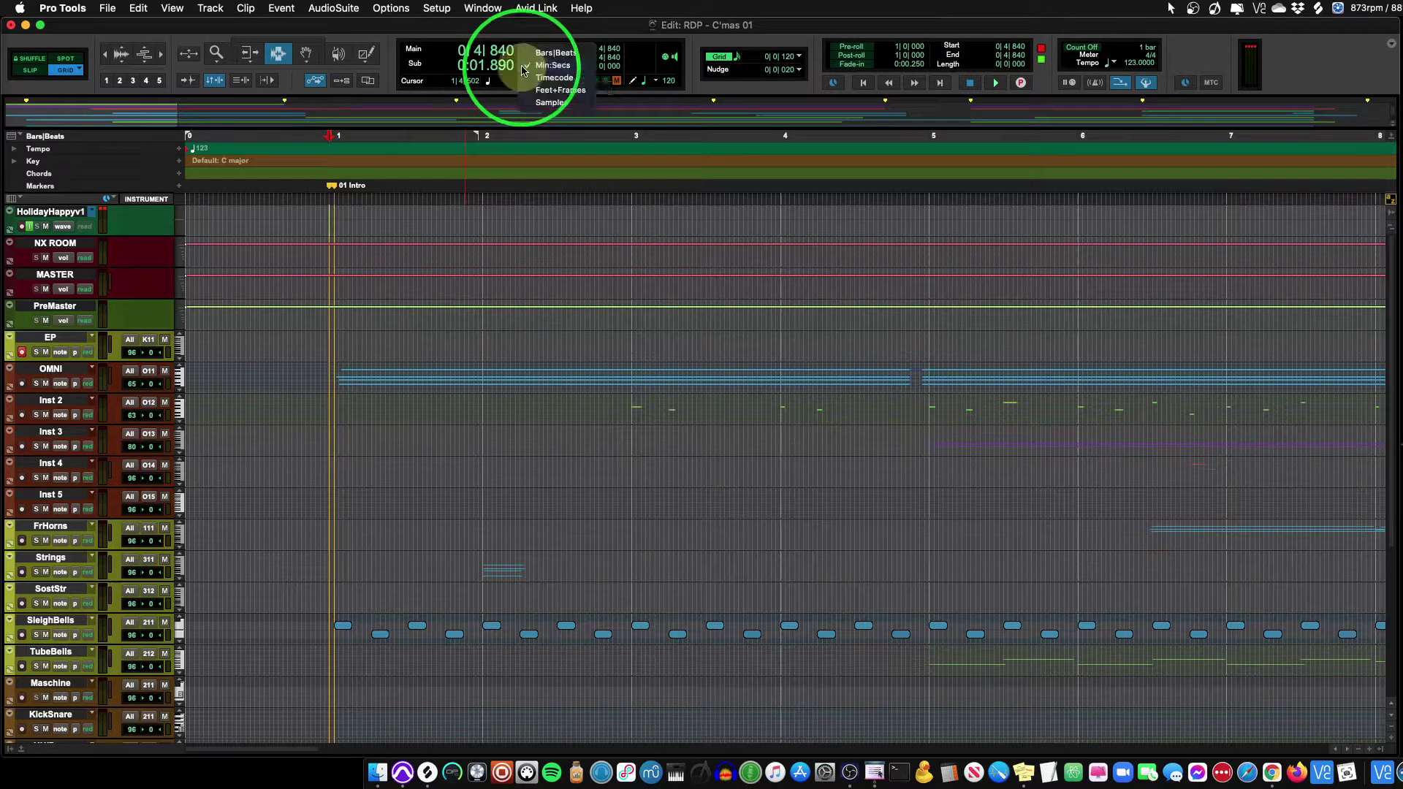
pyautogui.click(563, 79)
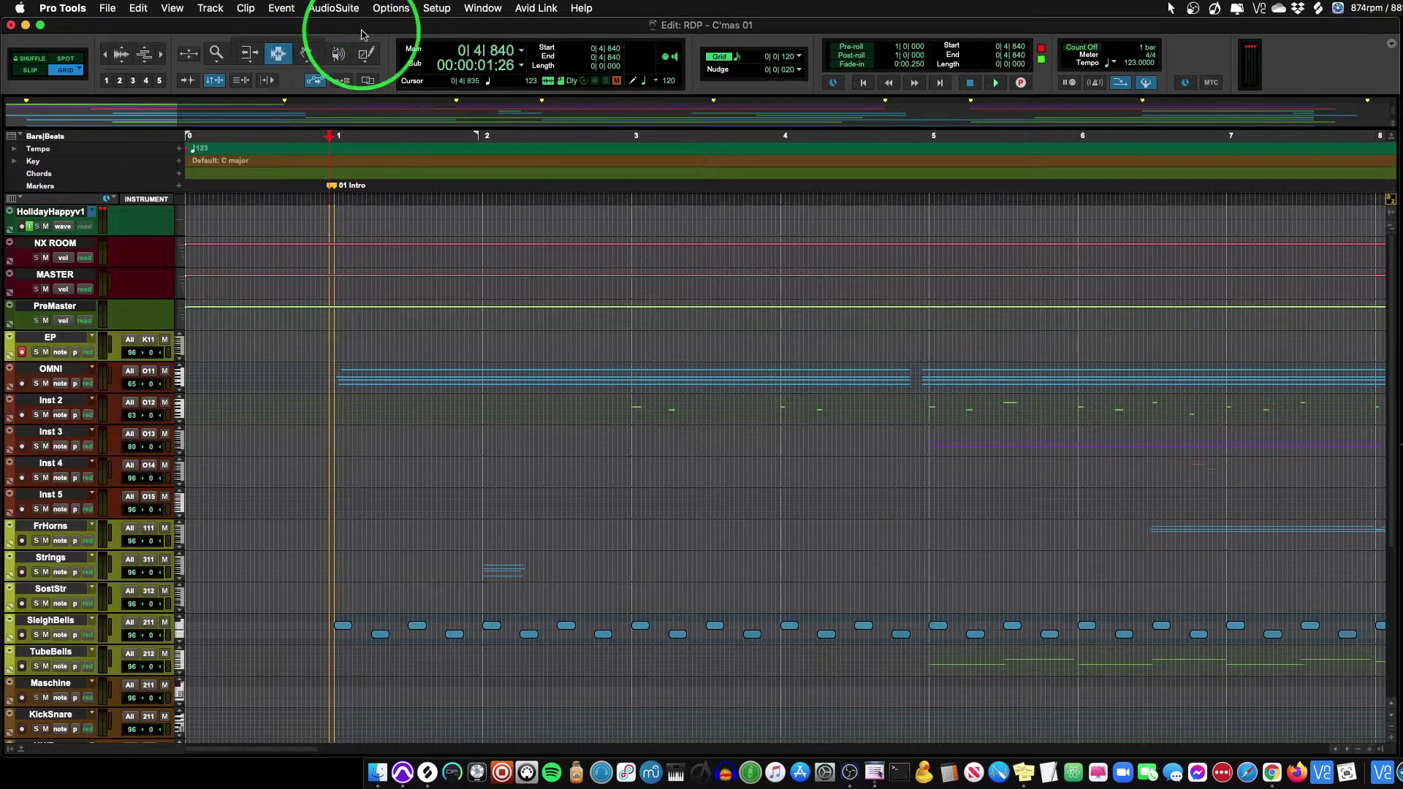
# Redefine the current timecode position at the start marker as 00:00:00;00, accepting to maintain relative position
pyautogui.click(436, 9)
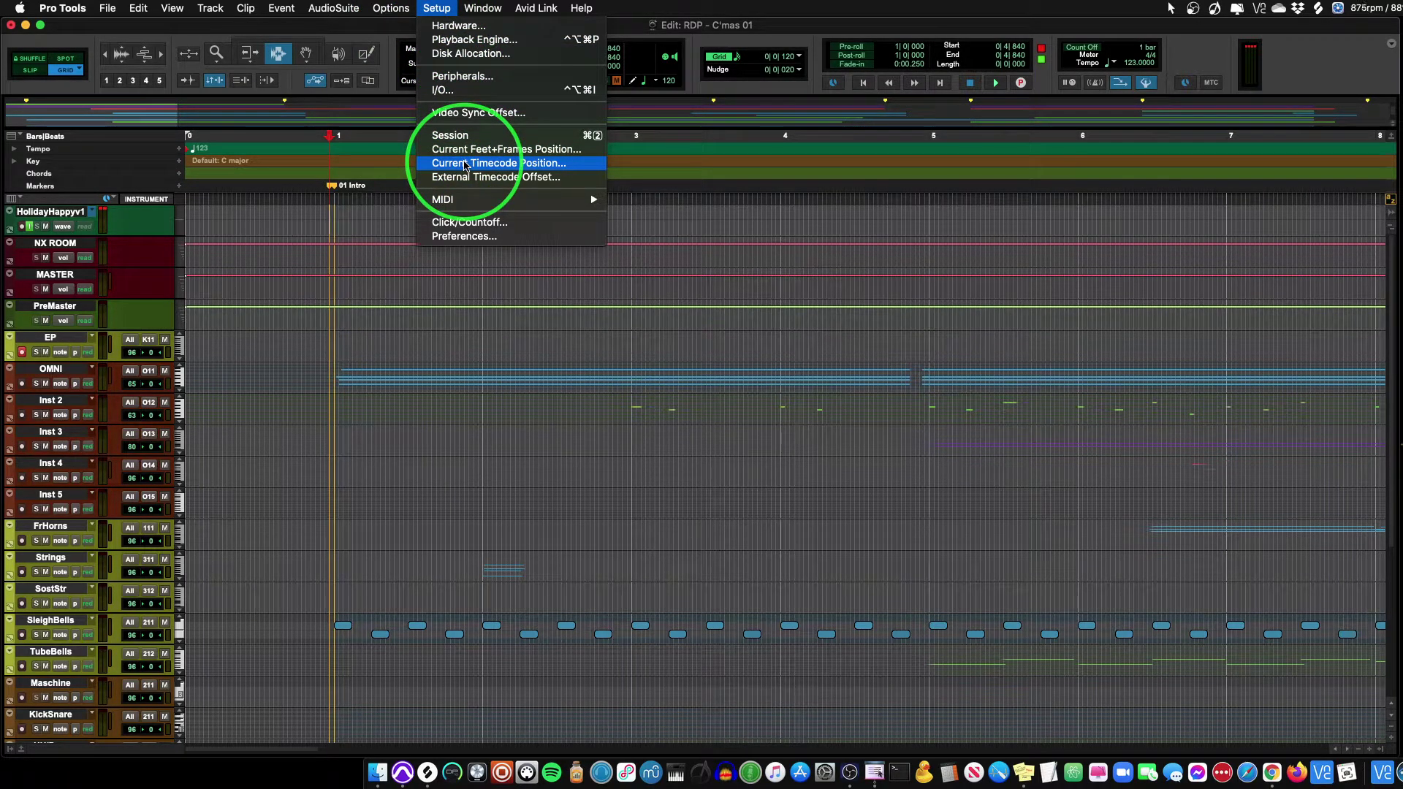
pyautogui.click(465, 164)
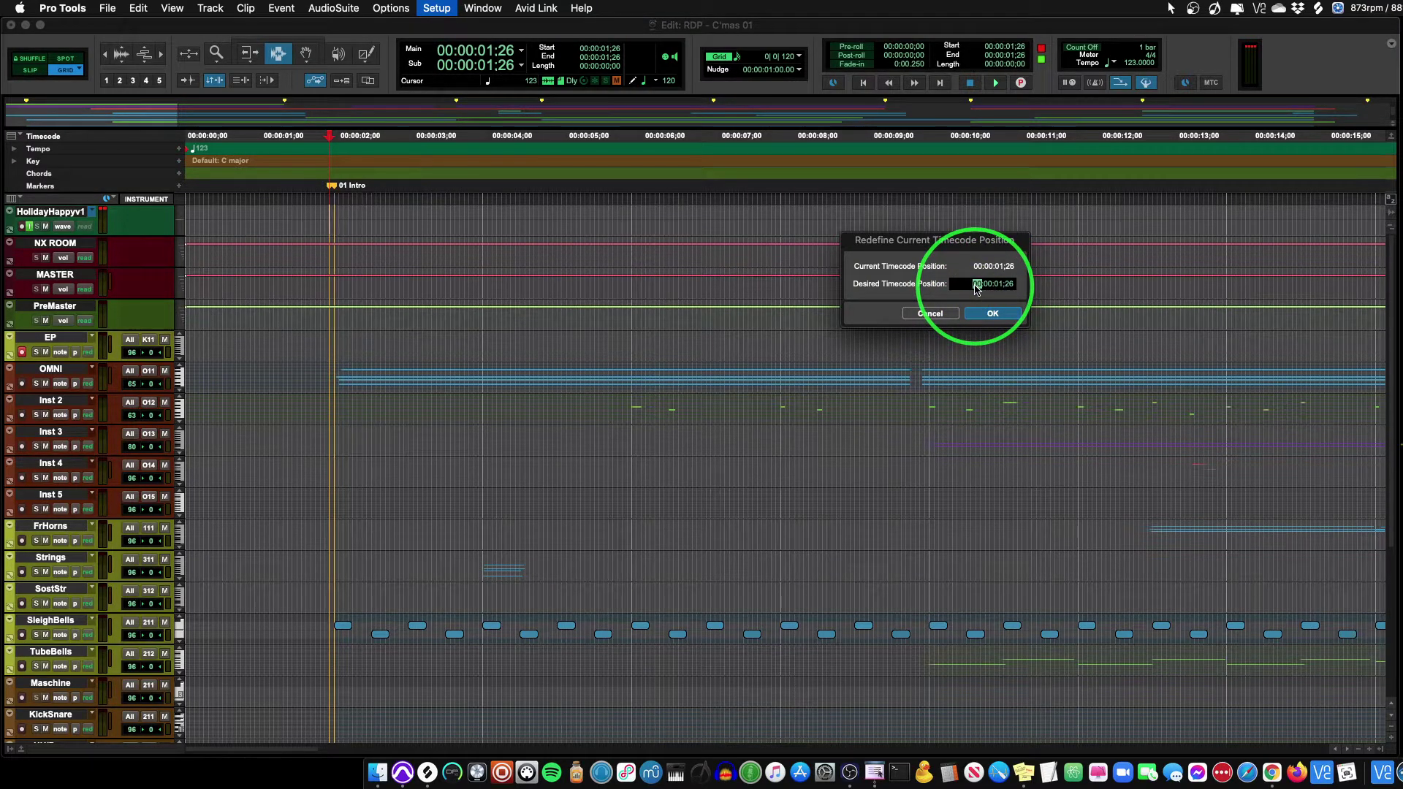
pyautogui.write('0')
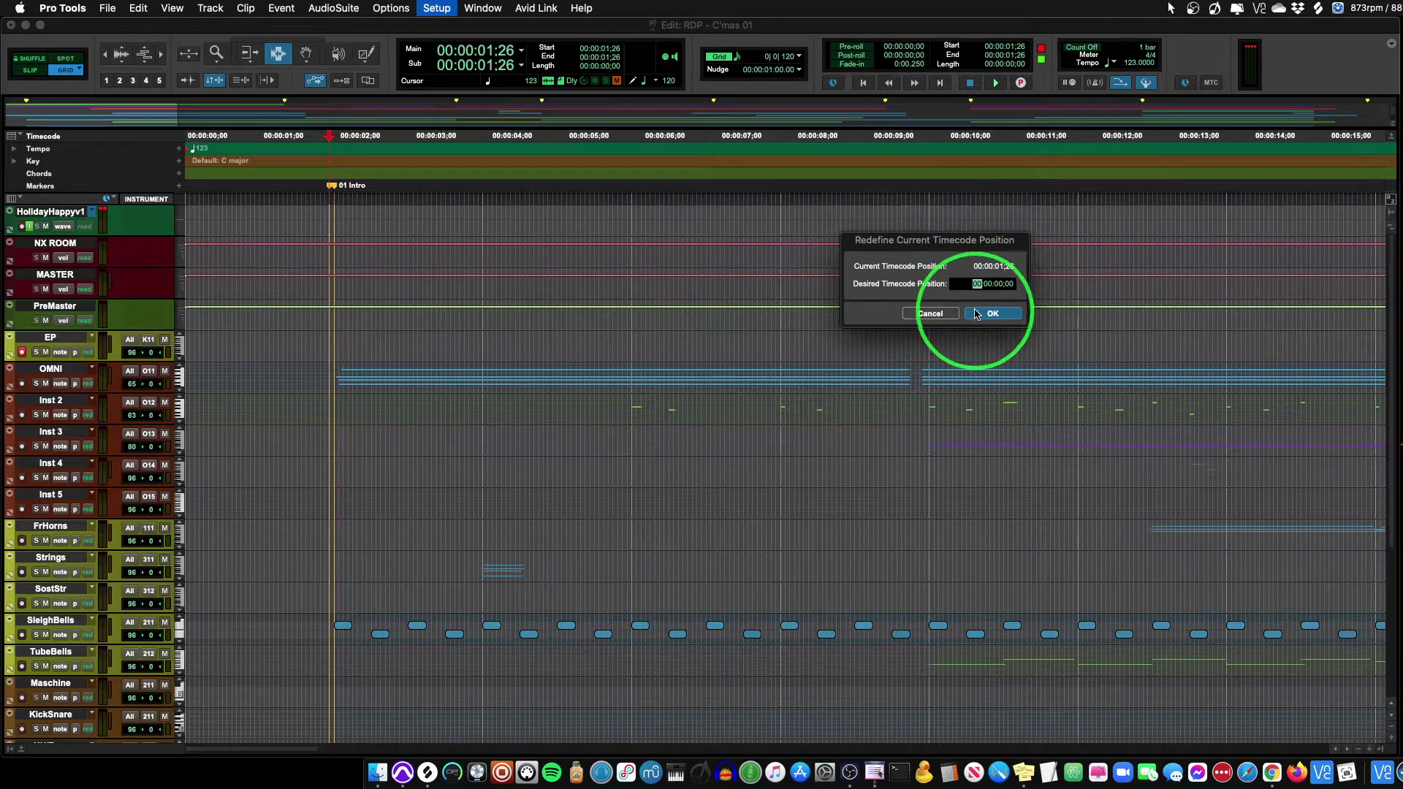
pyautogui.click(990, 316)
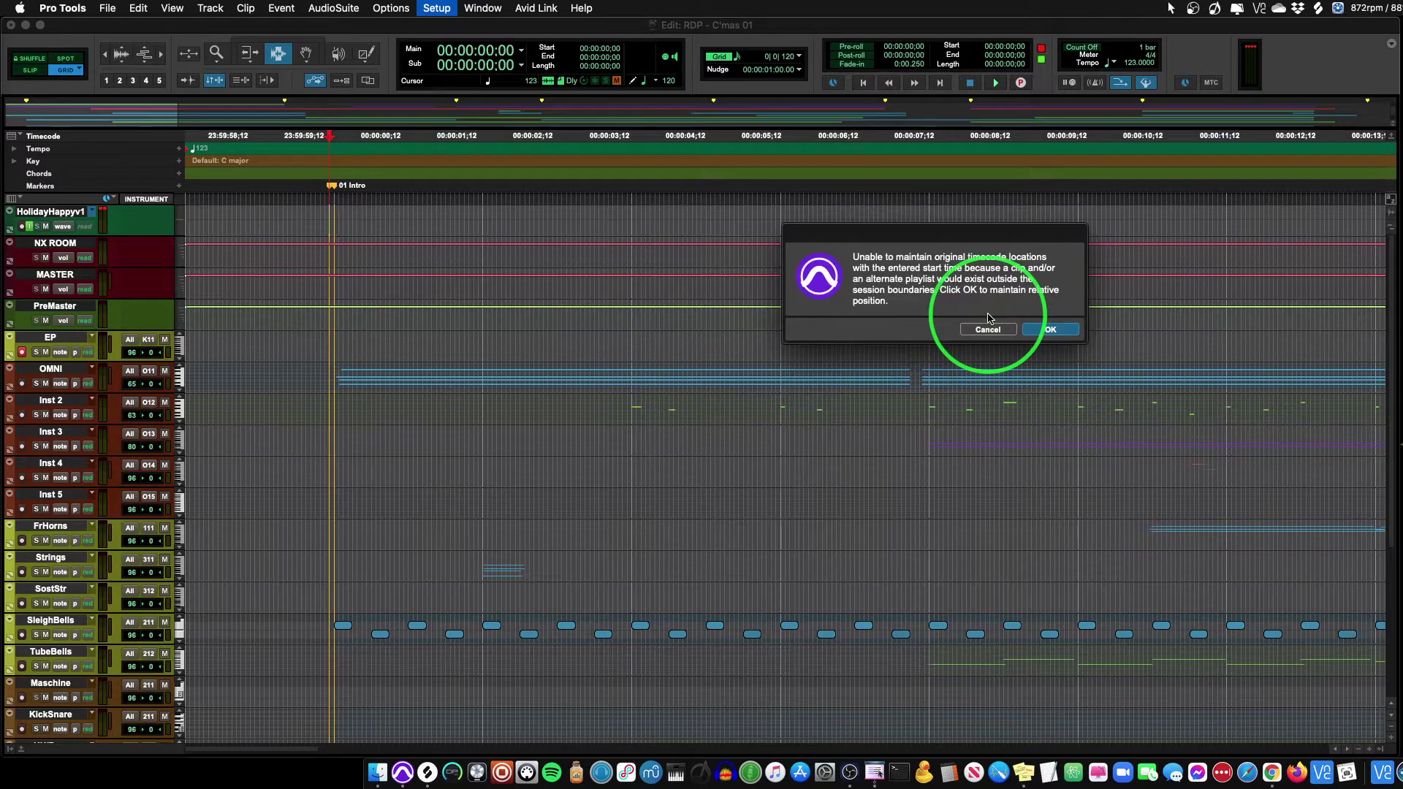
pyautogui.click(1052, 332)
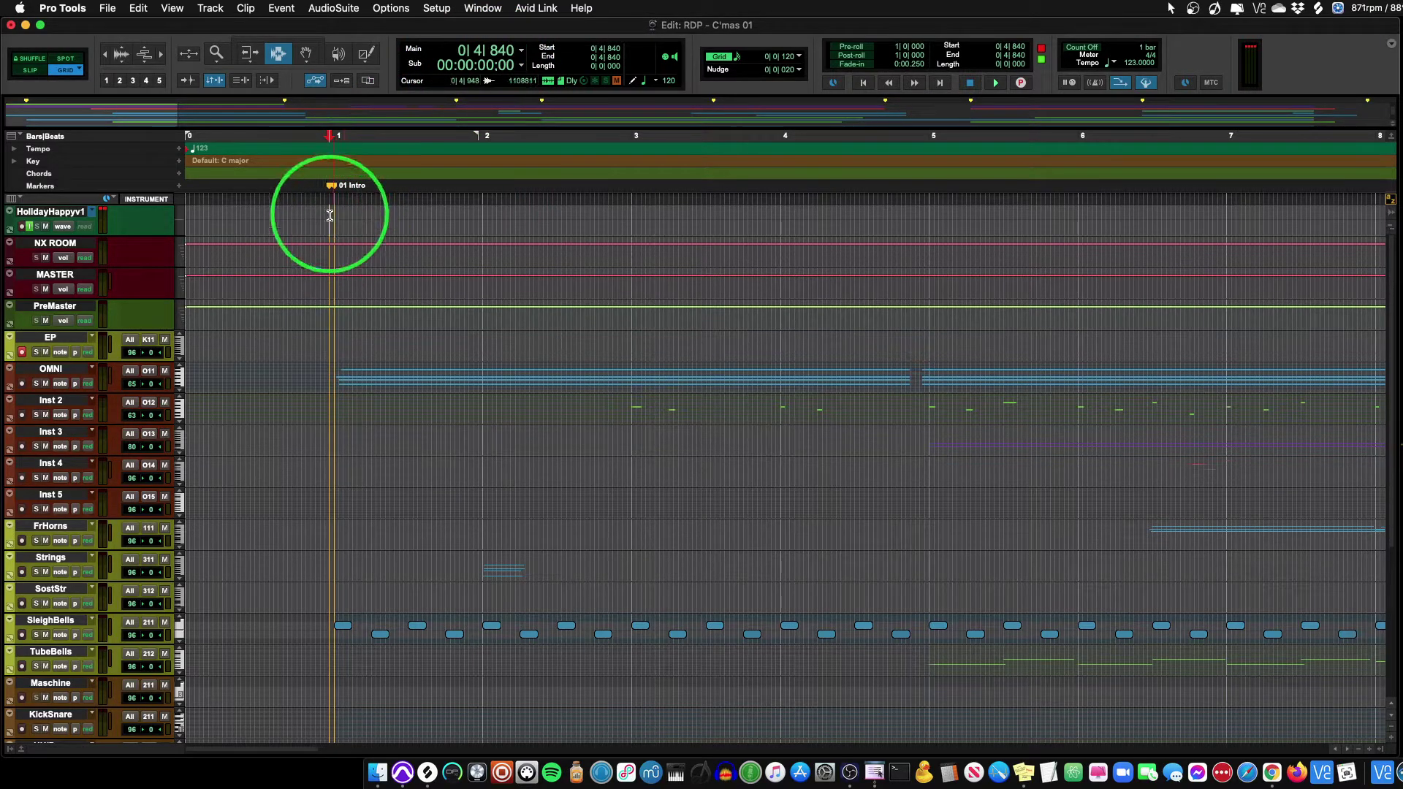
# Check the timecode before, at and after the start marker by placing the edit cursor at several points up to bar 5
pyautogui.click(273, 220)
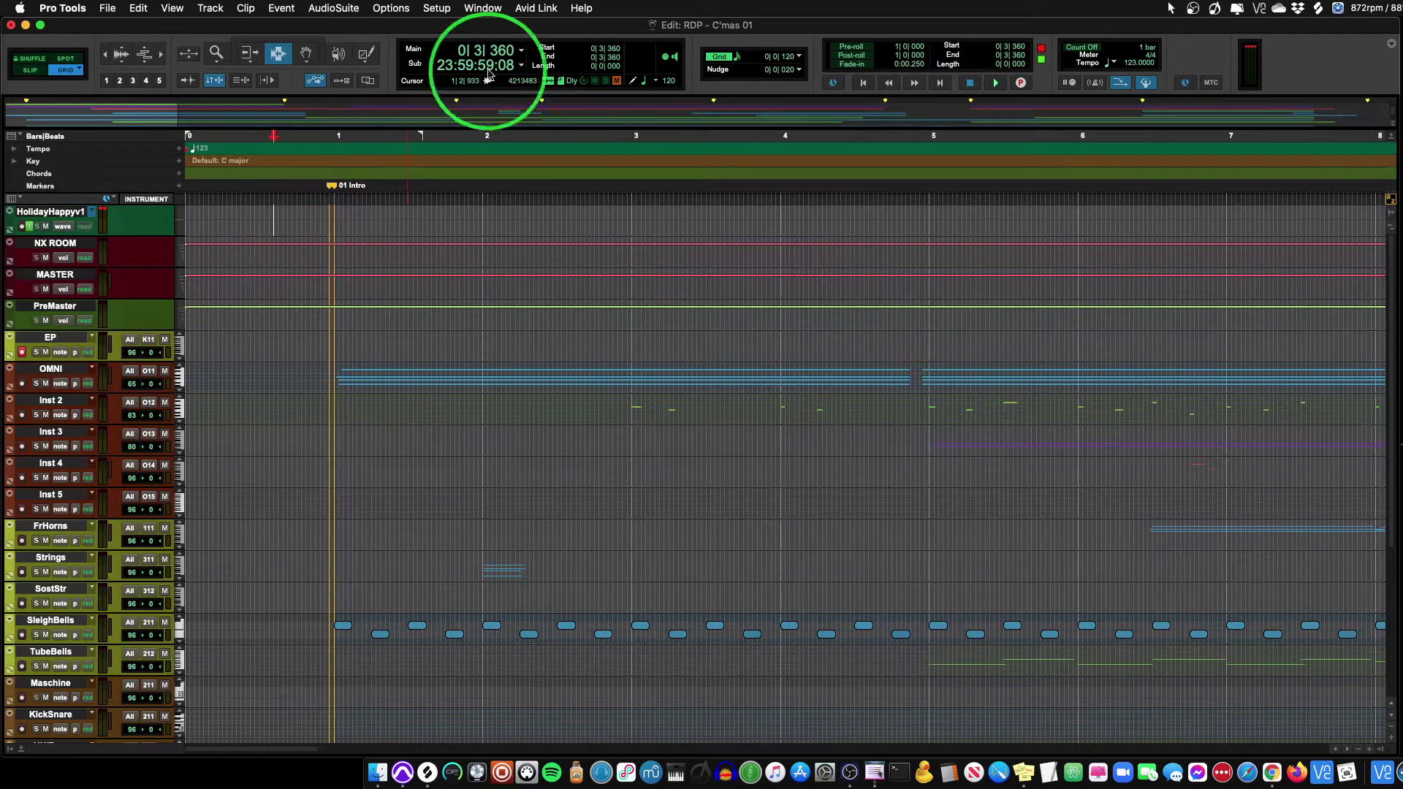
pyautogui.click(330, 224)
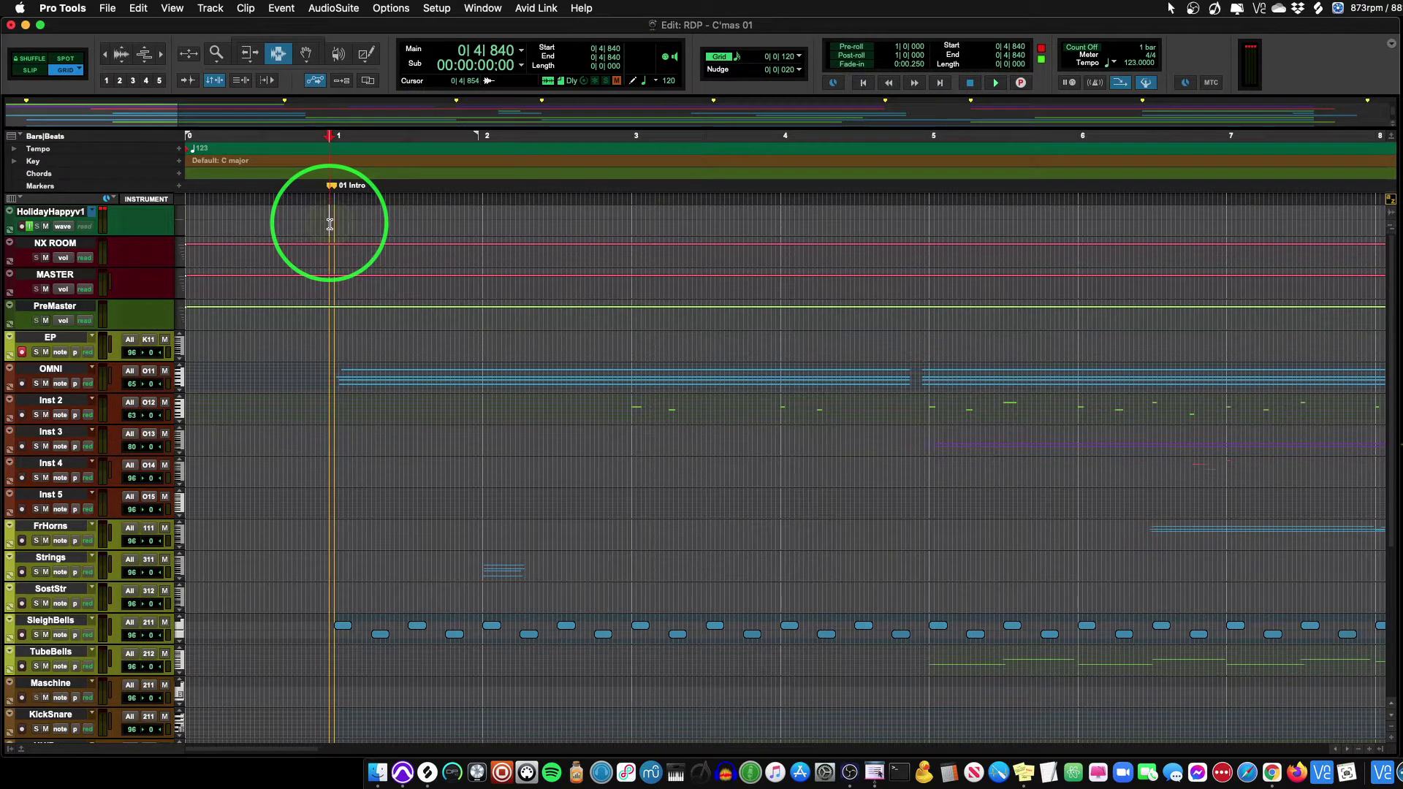
pyautogui.click(582, 216)
pyautogui.click(687, 222)
pyautogui.click(904, 217)
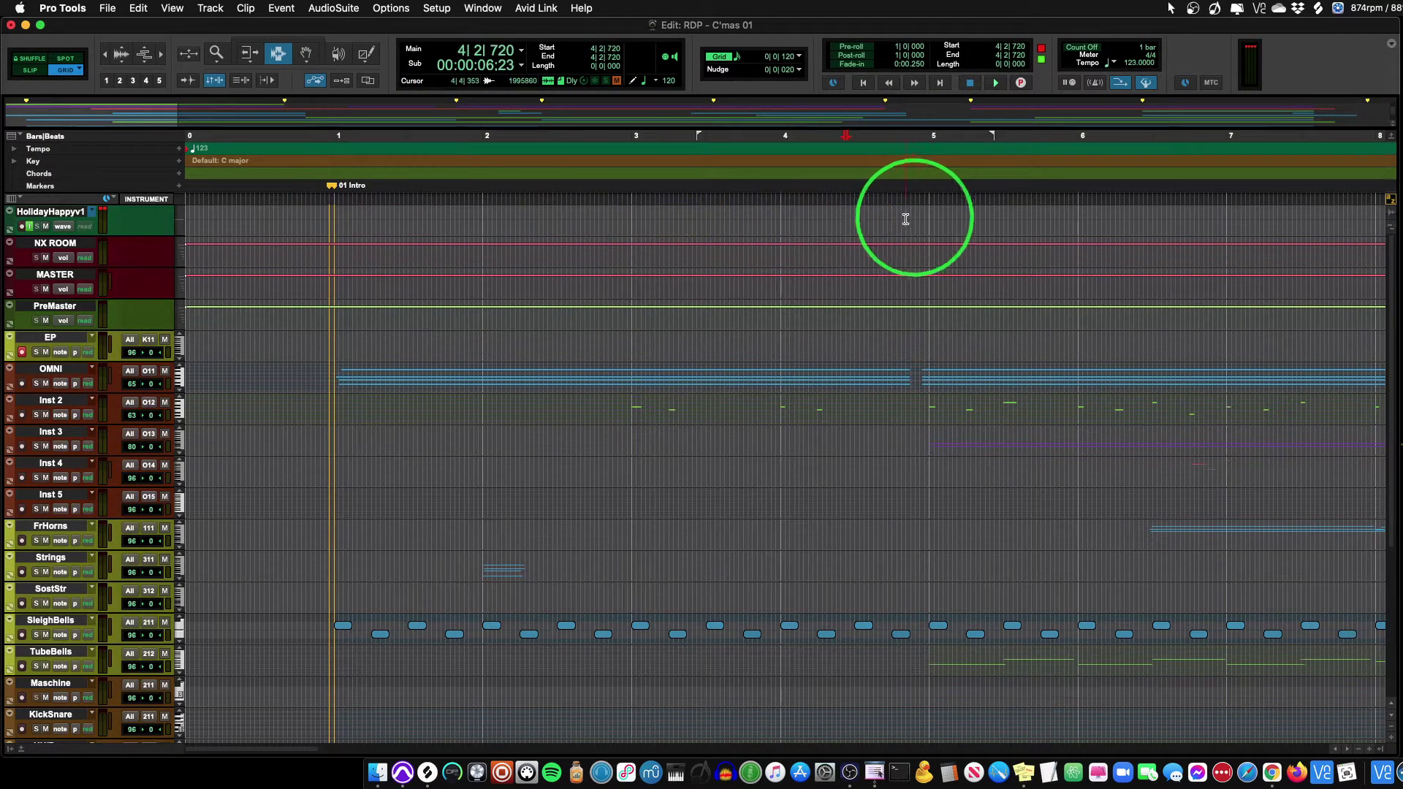
pyautogui.click(944, 224)
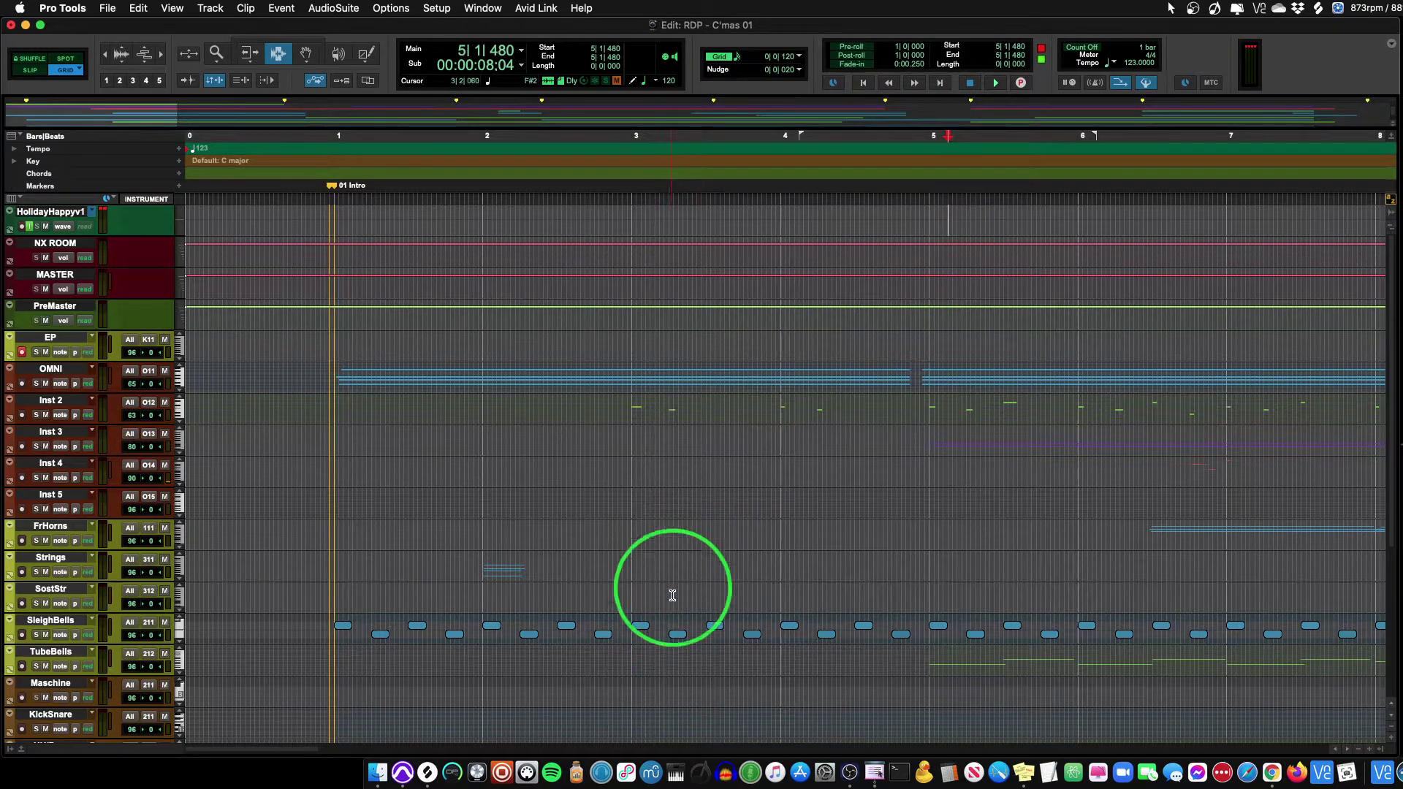
# Check the timecode at the END marker and set the session tempo to 125
pyautogui.press('super+bracketleft')
pyautogui.press('super+bracketleft')
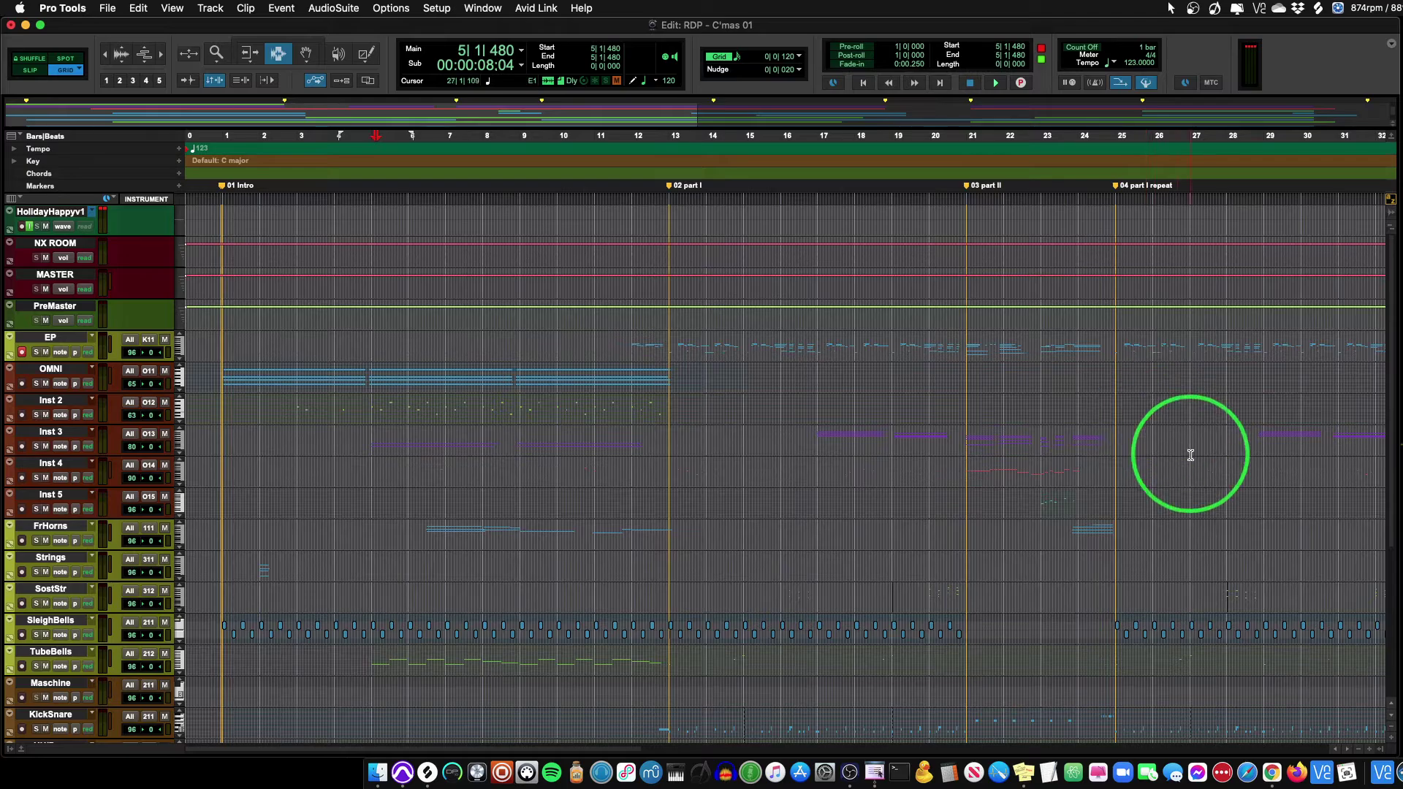
pyautogui.press('super+bracketleft')
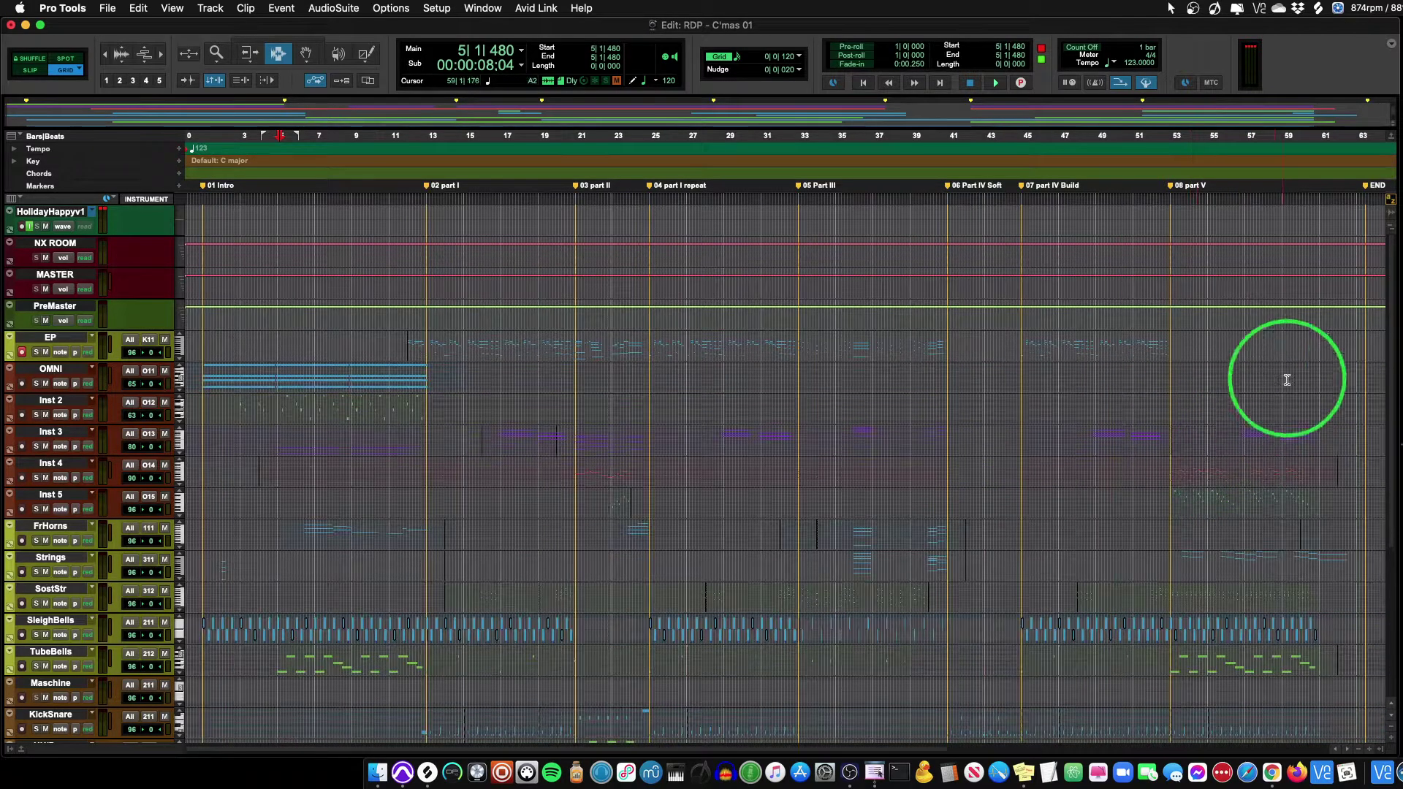
pyautogui.click(1365, 223)
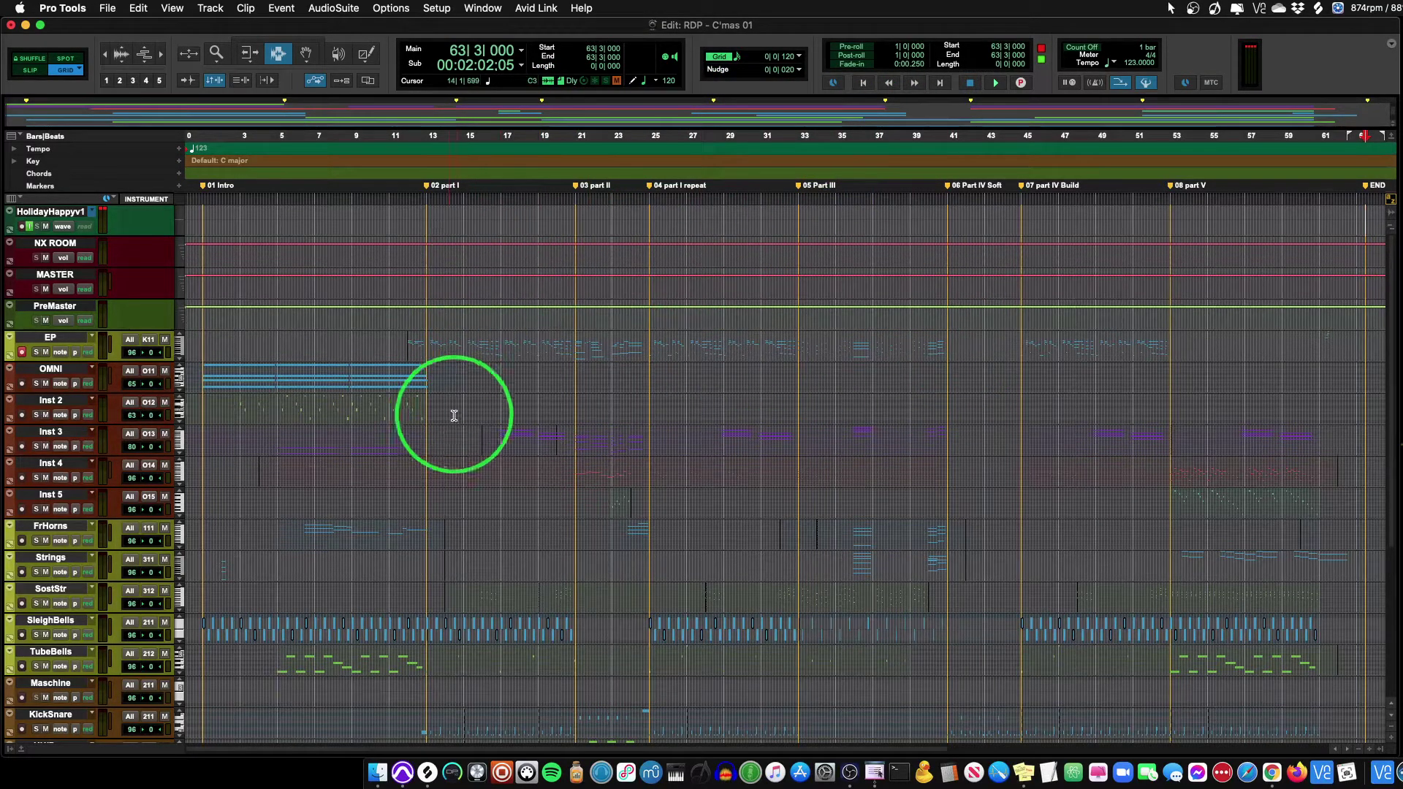
pyautogui.click(1146, 80)
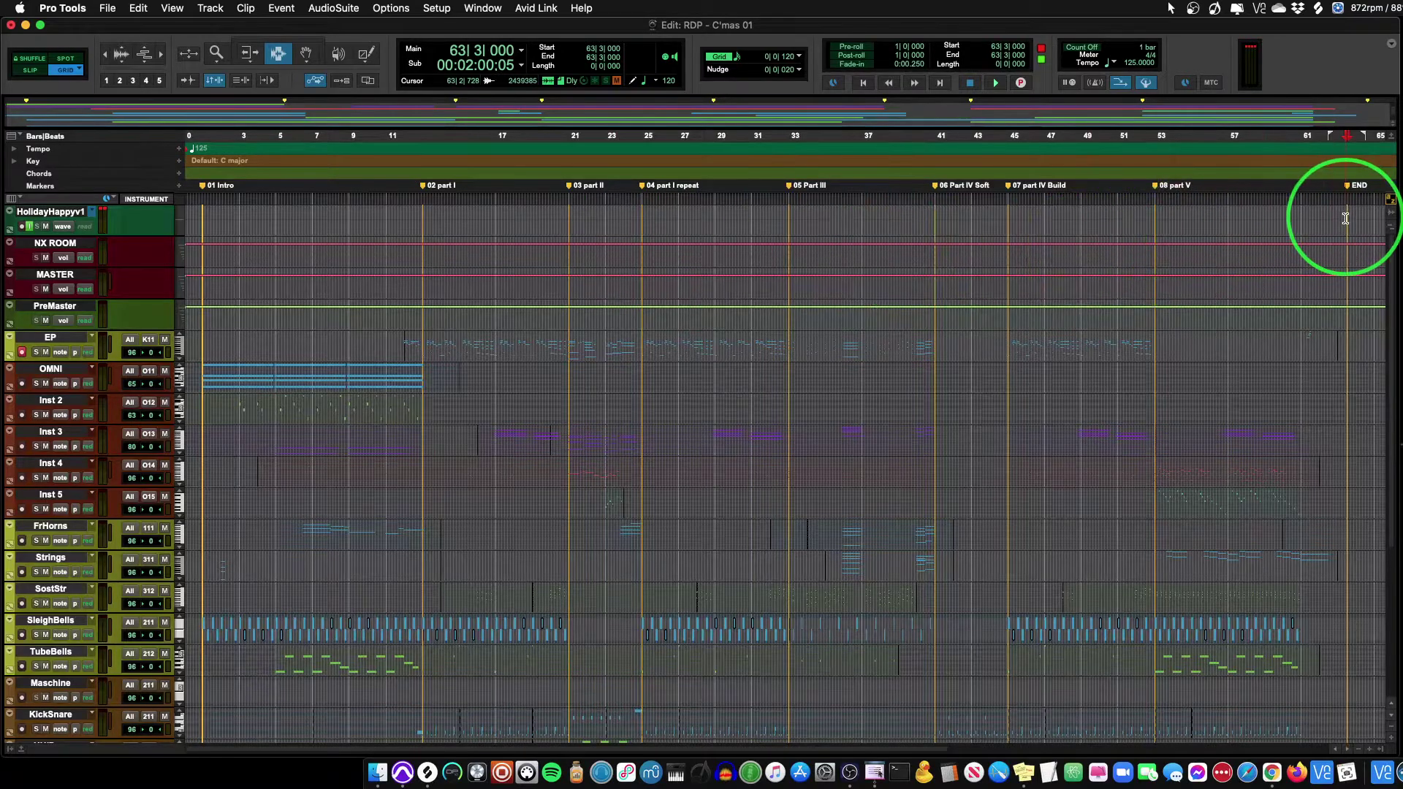
# Select the HolidayHappyv1 track from the start marker at 0|4|840 to the END marker to check the song's length
pyautogui.moveTo(1347, 219); pyautogui.dragTo(858, 225)
pyautogui.keyDown('shift'); pyautogui.click(188, 220); pyautogui.keyUp('shift')
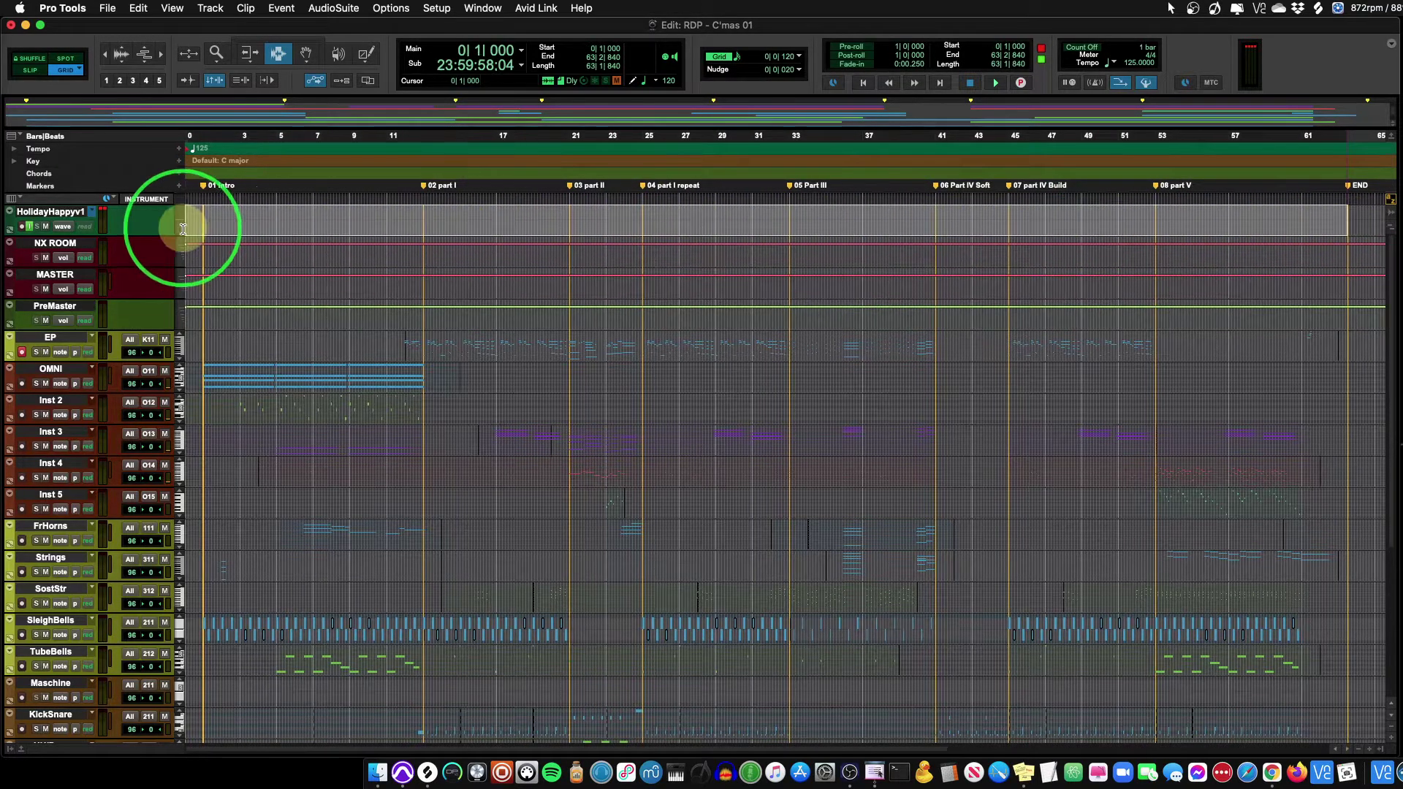
pyautogui.moveTo(179, 218)
pyautogui.mouseDown()
pyautogui.moveTo(221, 214)
pyautogui.moveTo(202, 221)
pyautogui.mouseUp()
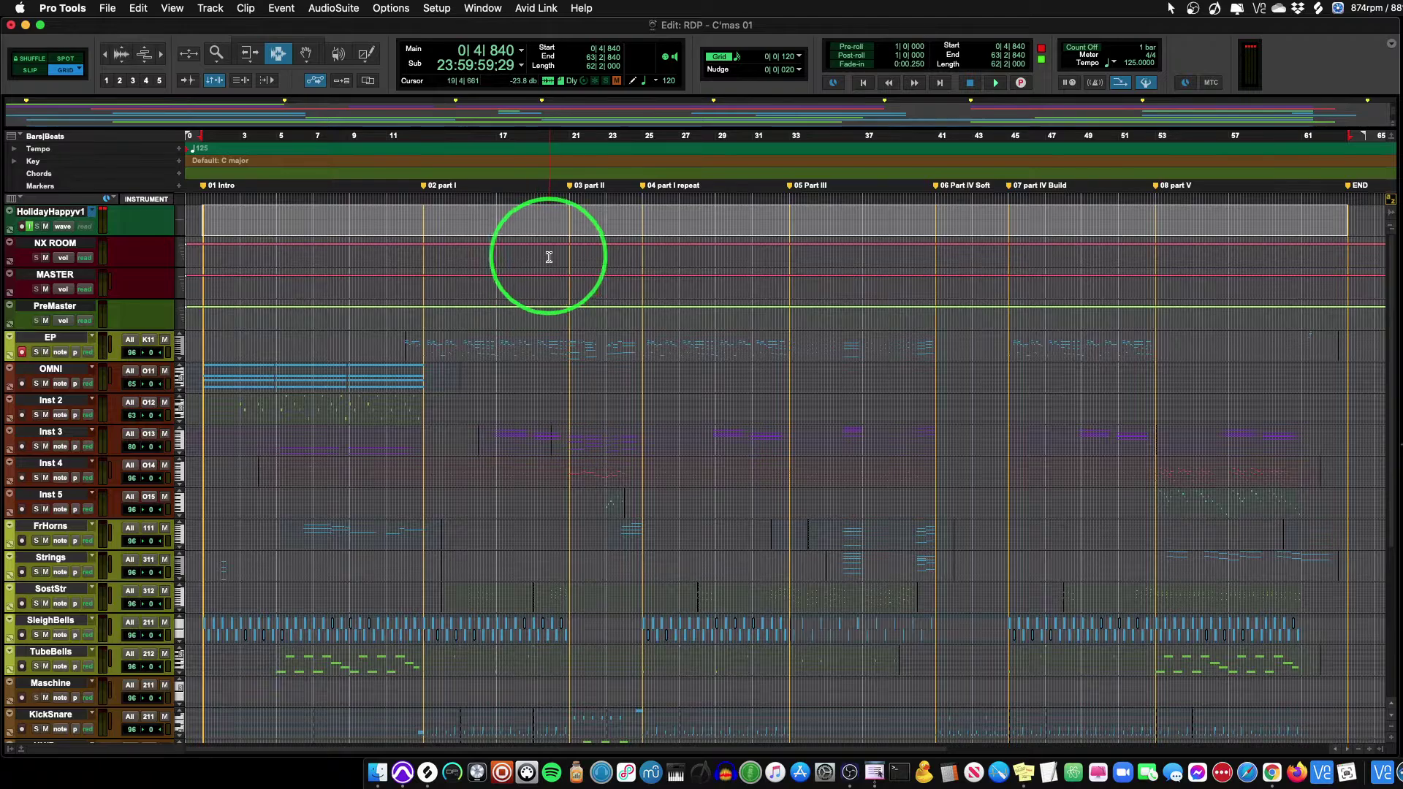
# Check the timecode at the 05 Part III and 04 part I repeat markers
pyautogui.click(787, 221)
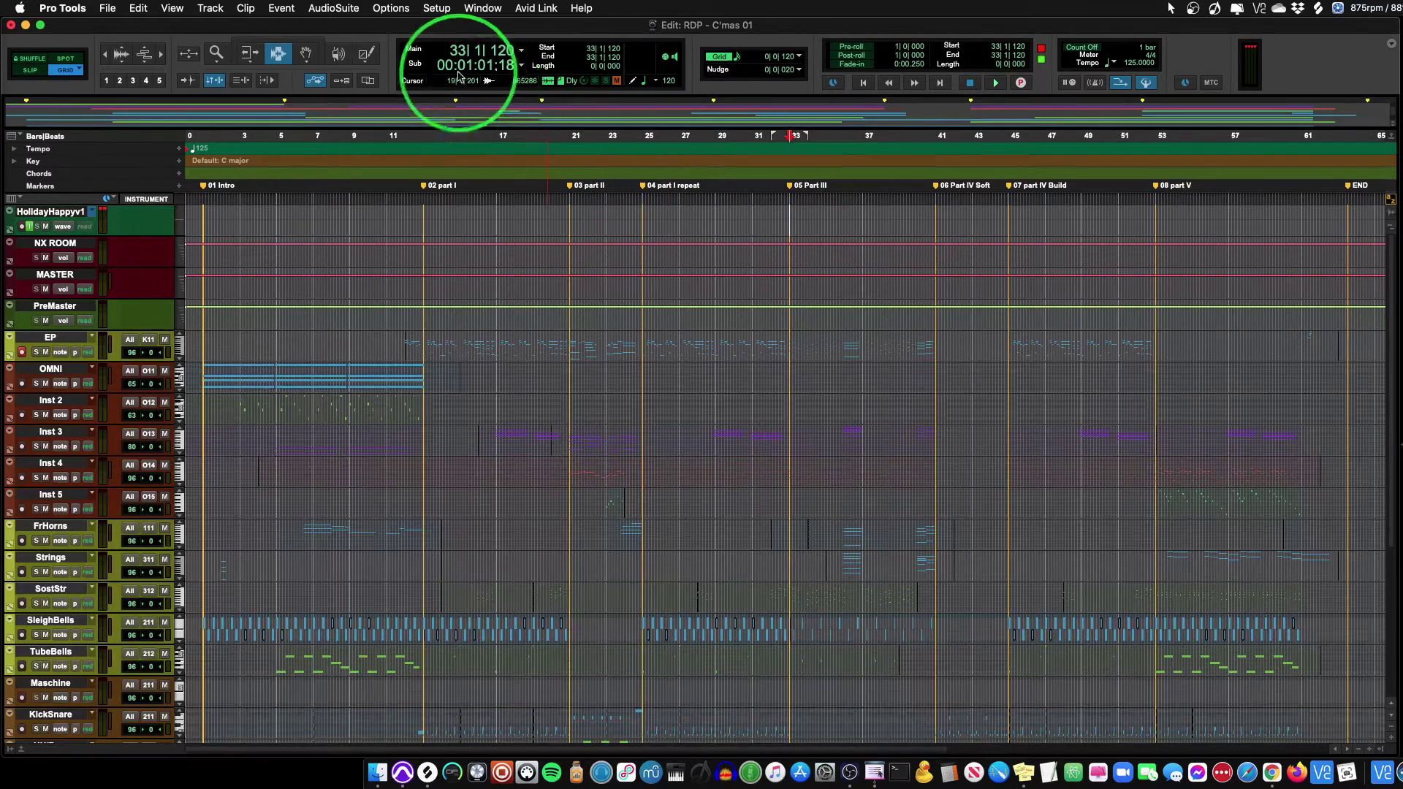
pyautogui.click(643, 221)
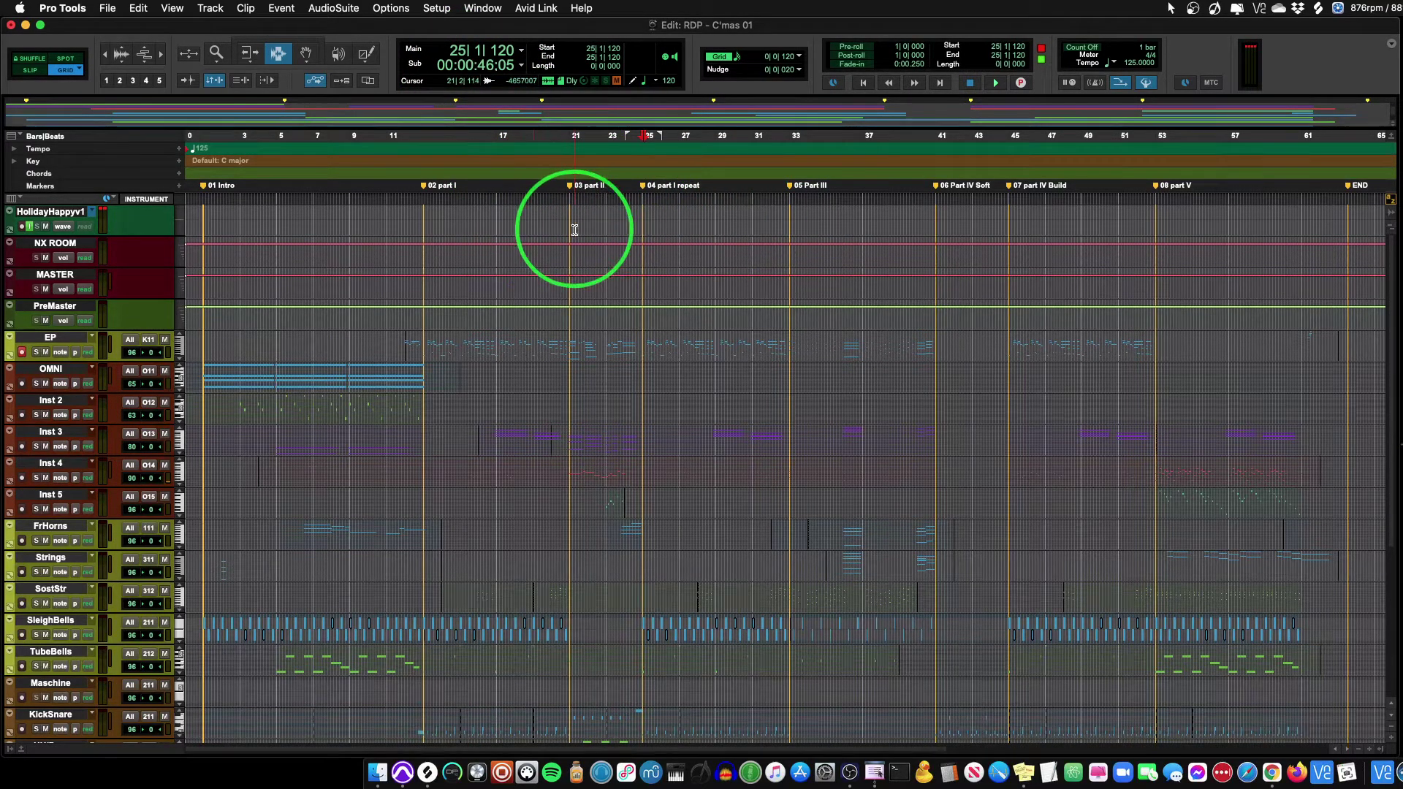
pyautogui.click(641, 221)
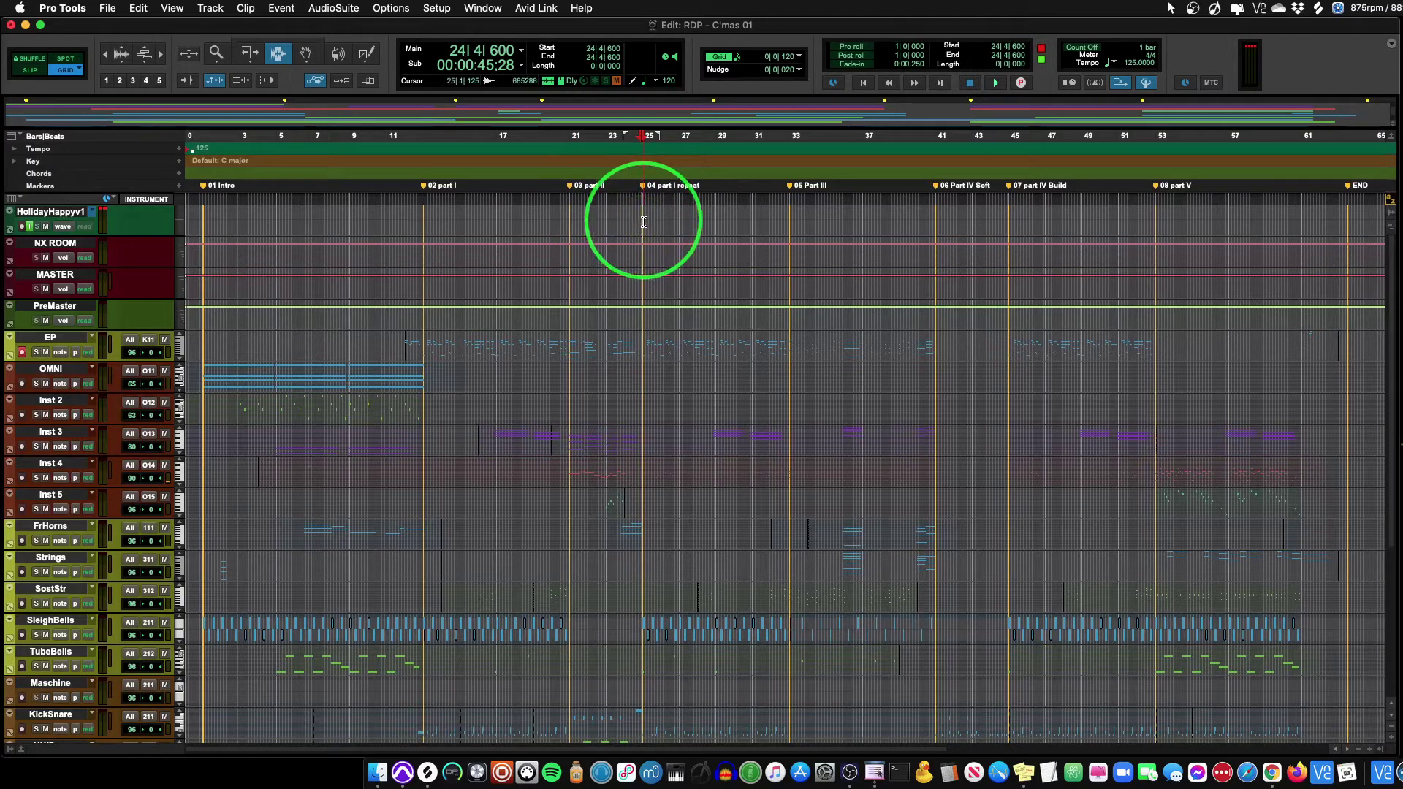